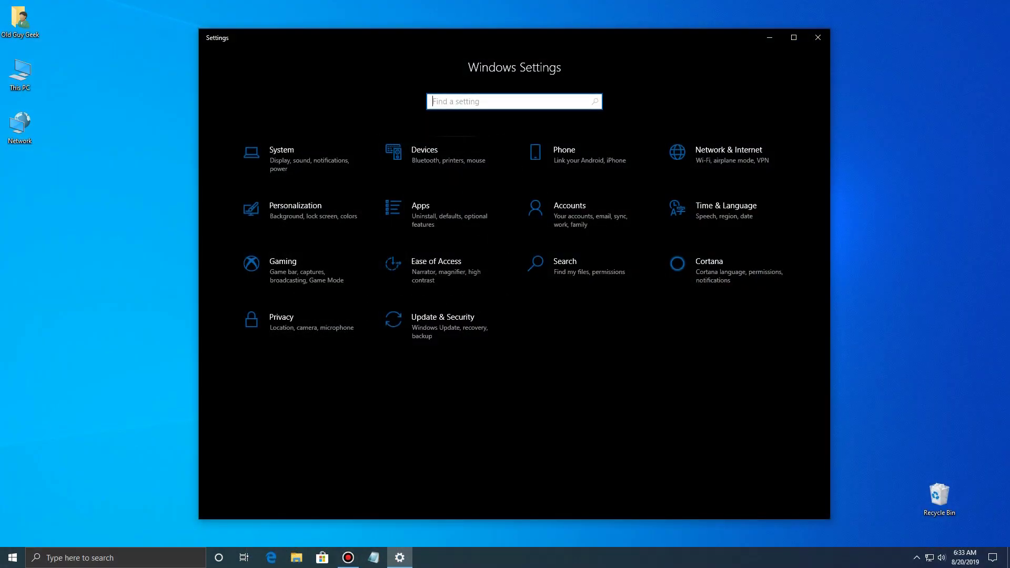
# - Search 'star' to reach Start settings and its 'Choose which folders appear on Start' page
pyautogui.write('star')
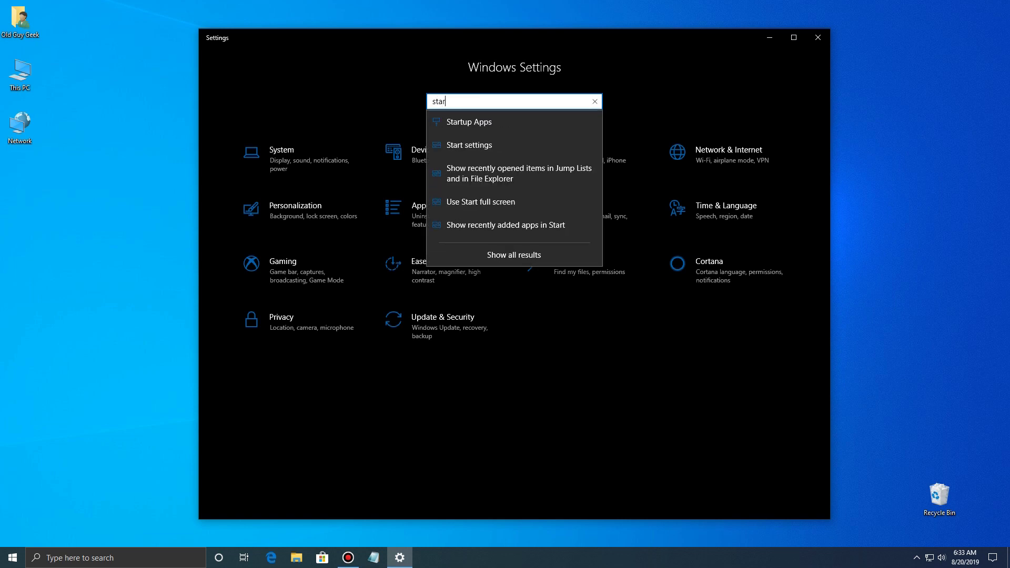
pyautogui.press('Down')
pyautogui.press('Down')
pyautogui.press('Return')
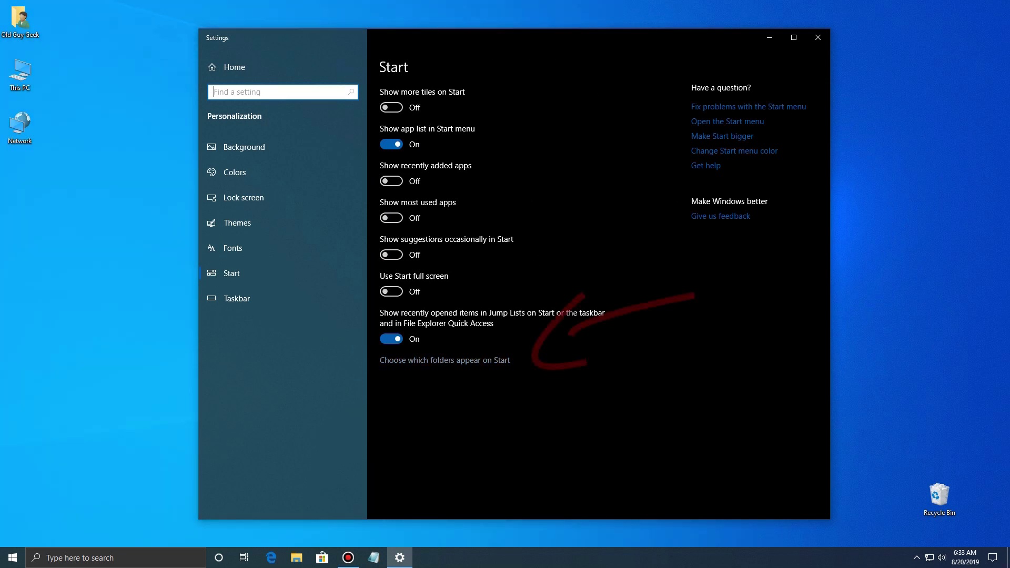
pyautogui.click(445, 360)
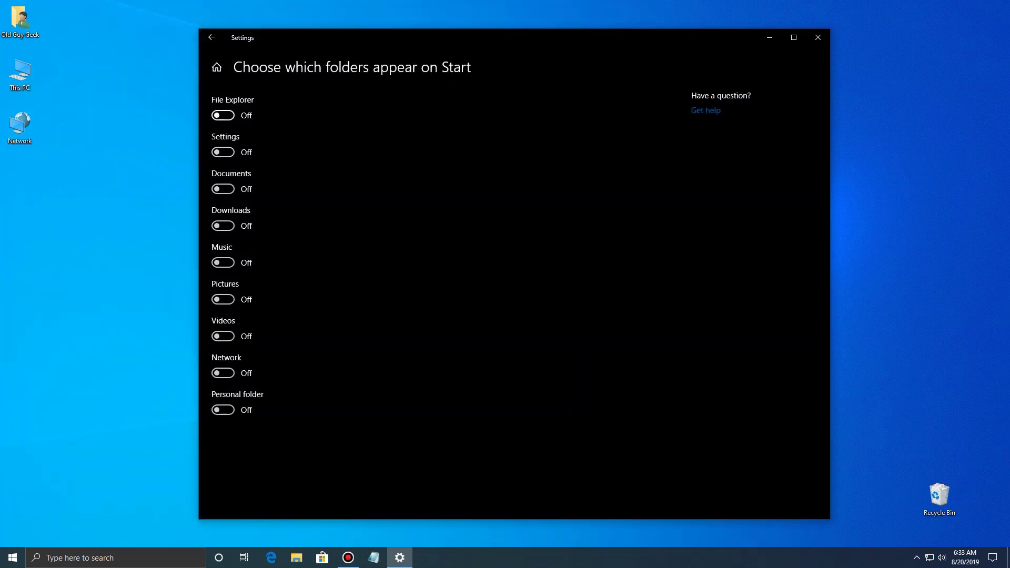
# - Turn on File Explorer, Settings, Documents, Downloads, Pictures and Personal folder, then minimize Settings
pyautogui.press('space')
pyautogui.press('Tab')
pyautogui.press('space')
pyautogui.press('Tab')
pyautogui.press('space')
pyautogui.press('Tab')
pyautogui.press('space')
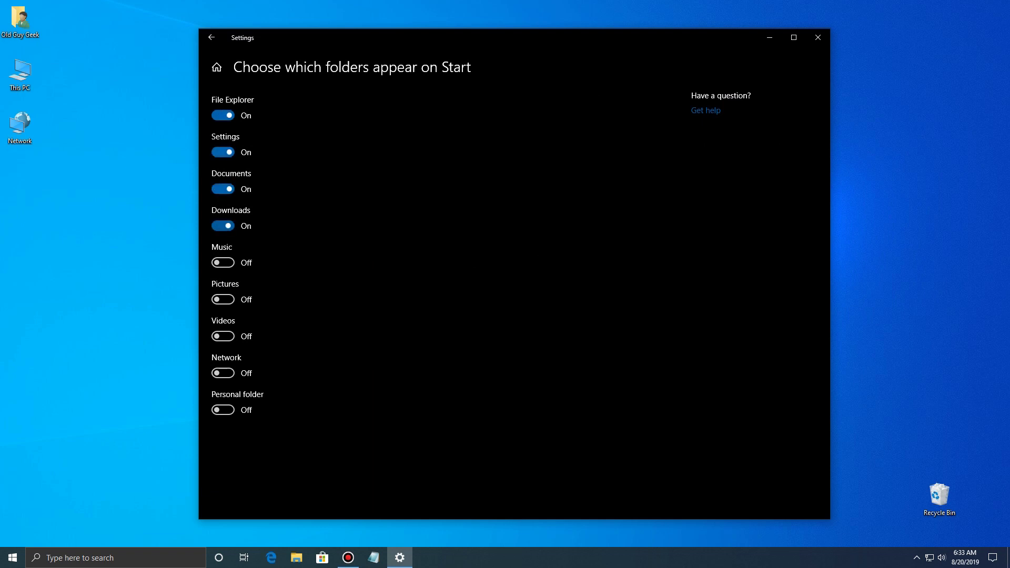
pyautogui.press('Tab')
pyautogui.press('Tab')
pyautogui.press('space')
pyautogui.press('Tab')
pyautogui.press('Tab')
pyautogui.press('Tab')
pyautogui.press('space')
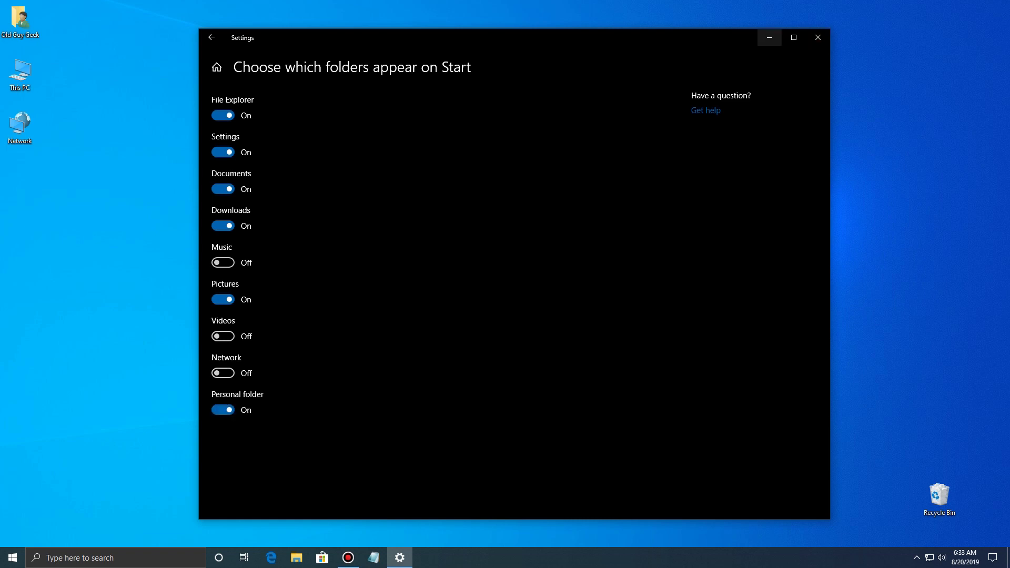
pyautogui.click(769, 37)
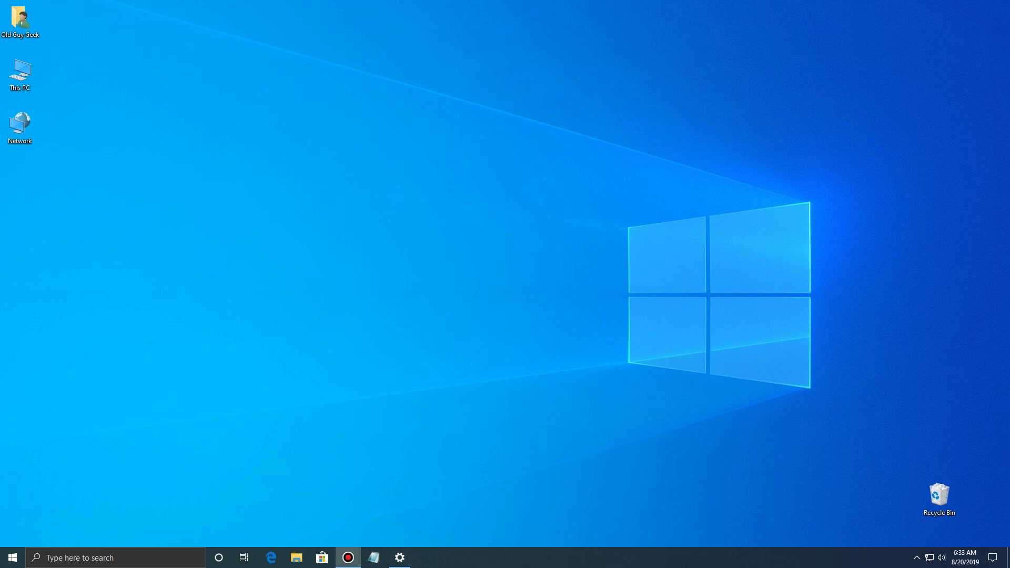
# - Open the Start menu showing the alphabetical app list beside the tiles
pyautogui.click(13, 557)
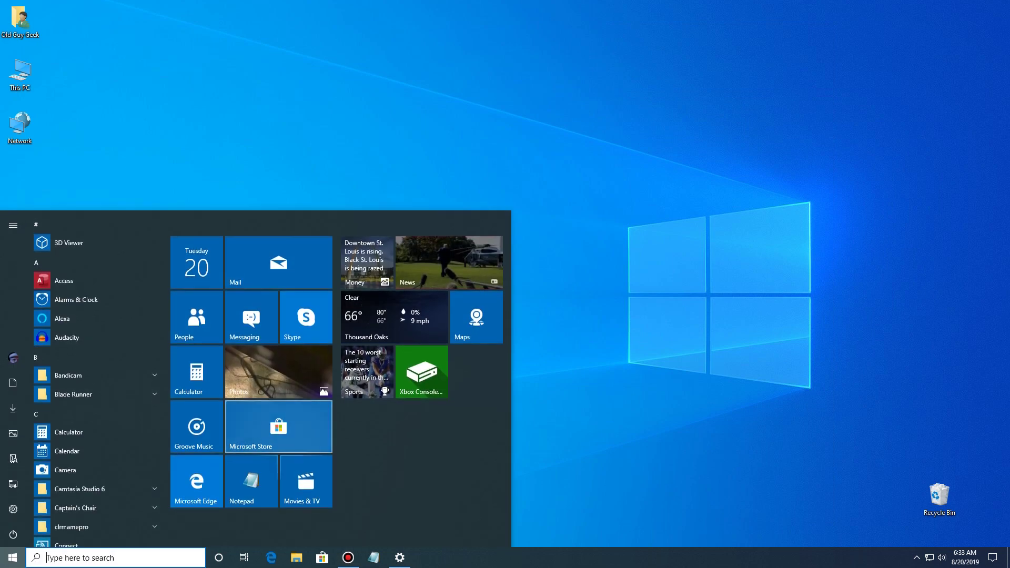
pyautogui.moveTo(13, 225)
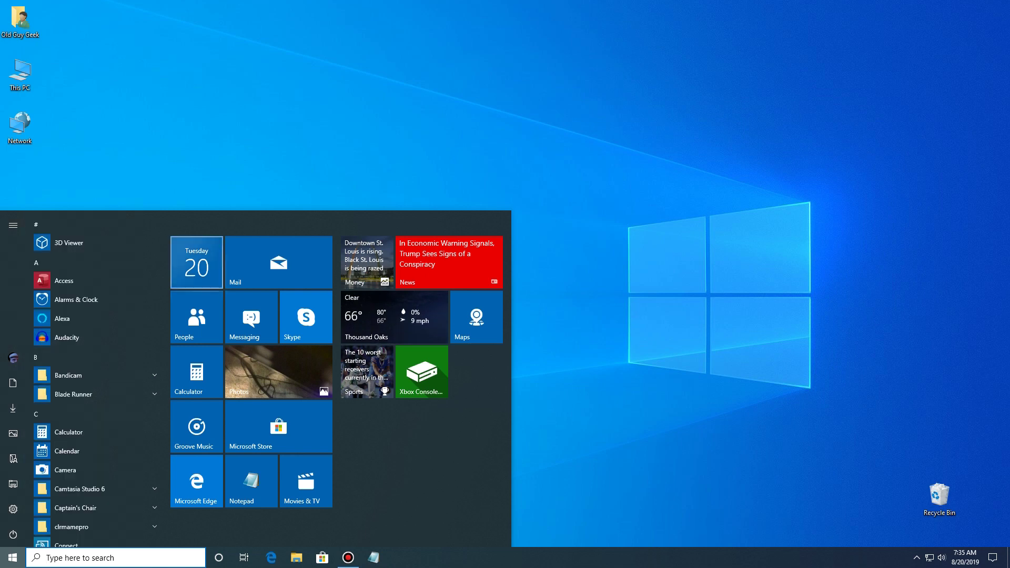
# - Unpin the Calendar, Mail, Money and News tiles from Start
pyautogui.rightClick(199, 266)
pyautogui.click(231, 282)
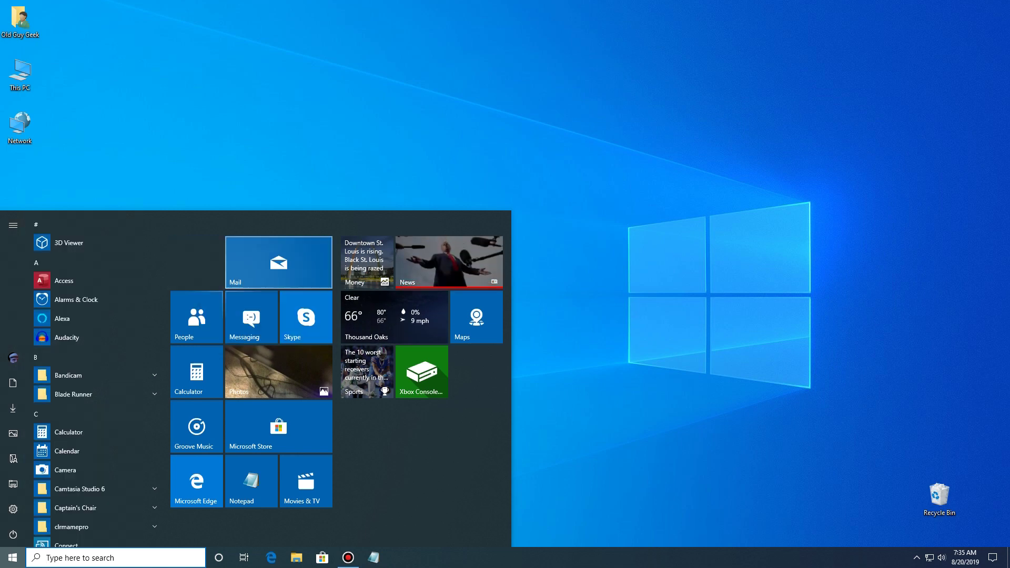
pyautogui.rightClick(236, 270)
pyautogui.click(265, 282)
pyautogui.rightClick(368, 264)
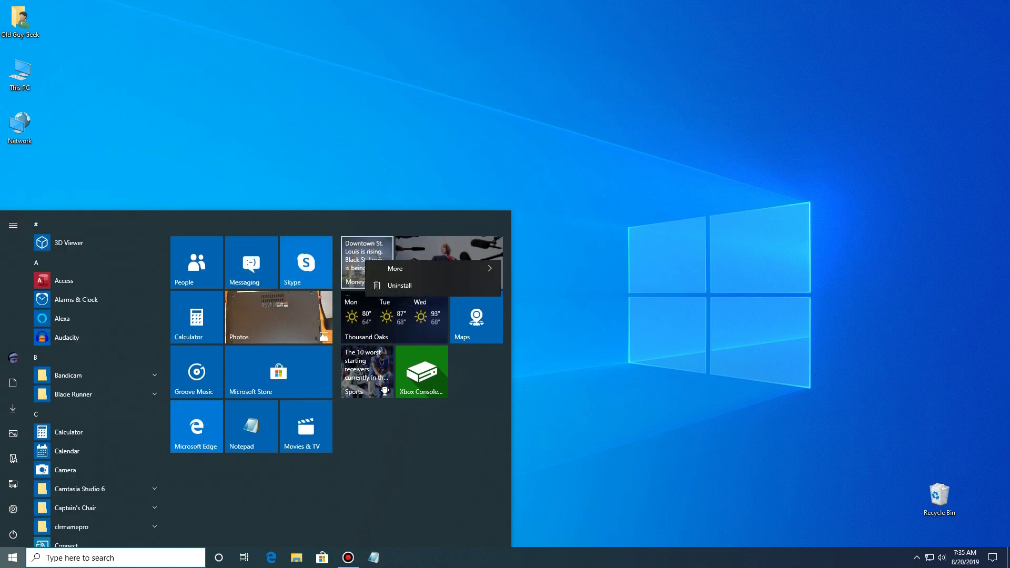
pyautogui.click(399, 271)
pyautogui.rightClick(409, 254)
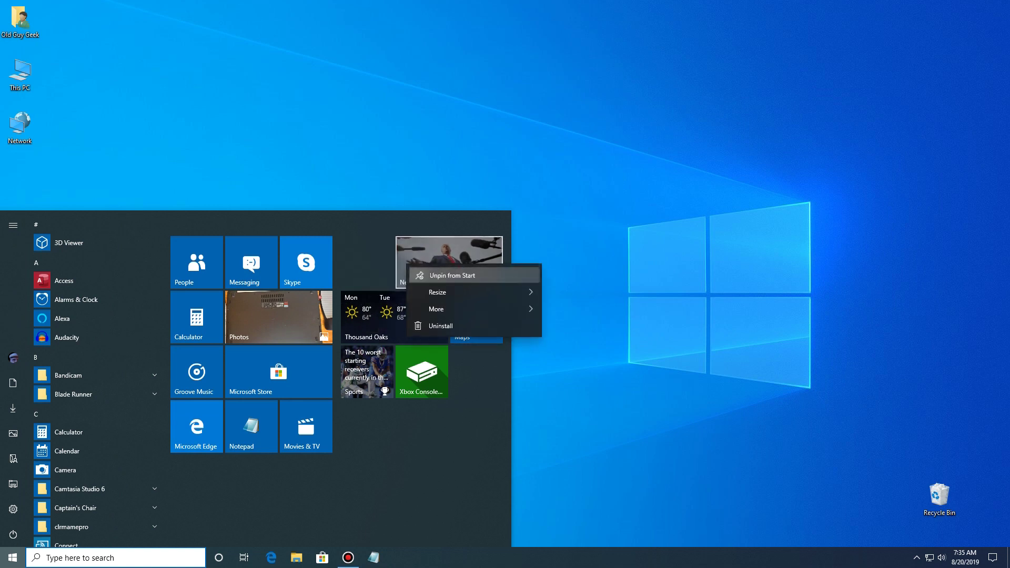
pyautogui.click(437, 264)
# - Unpin the remaining Weather, Notepad and Movies & TV tiles from Start
pyautogui.rightClick(413, 266)
pyautogui.click(436, 272)
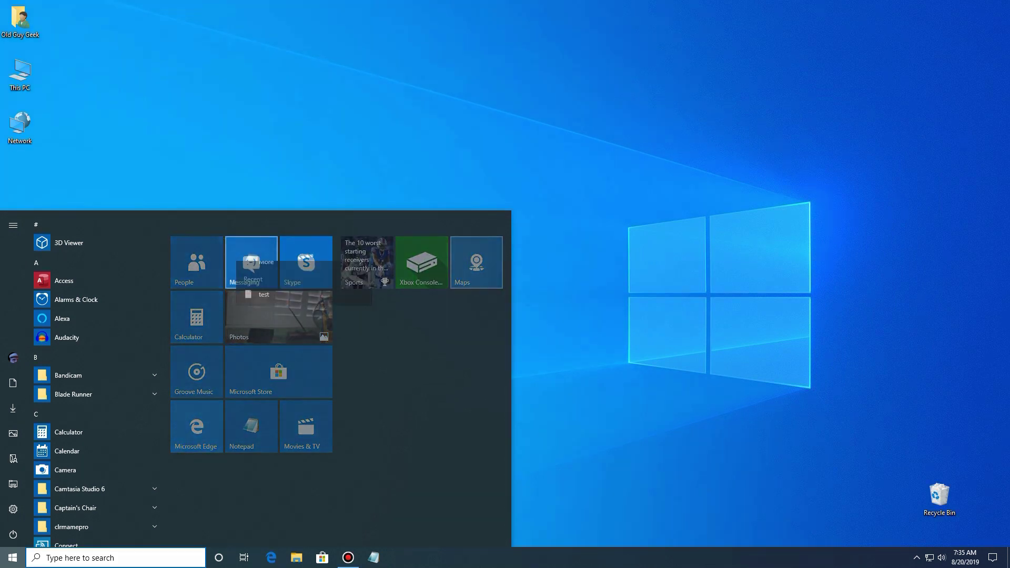
pyautogui.rightClick(238, 262)
pyautogui.click(282, 272)
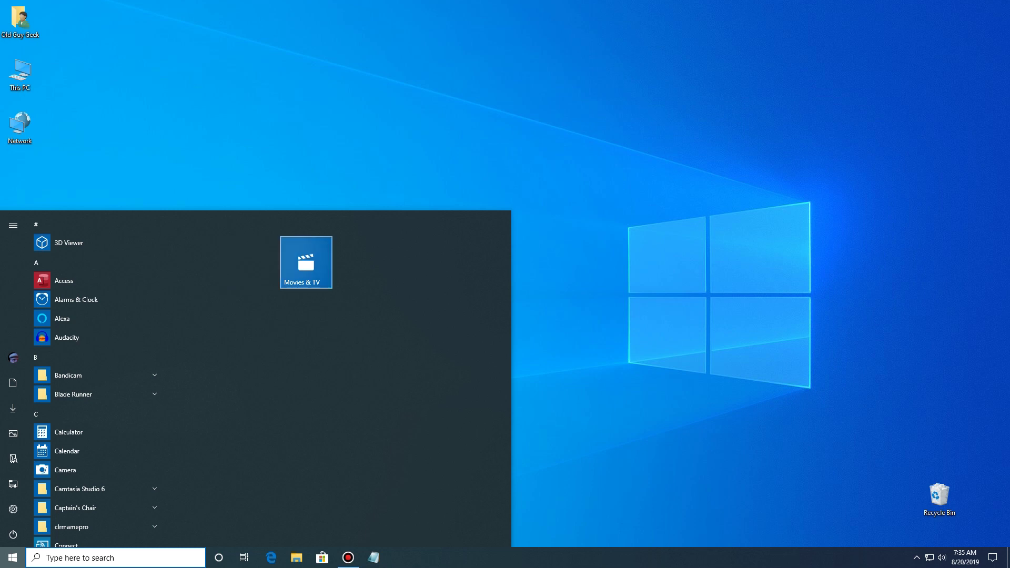
pyautogui.rightClick(305, 263)
pyautogui.rightClick(308, 263)
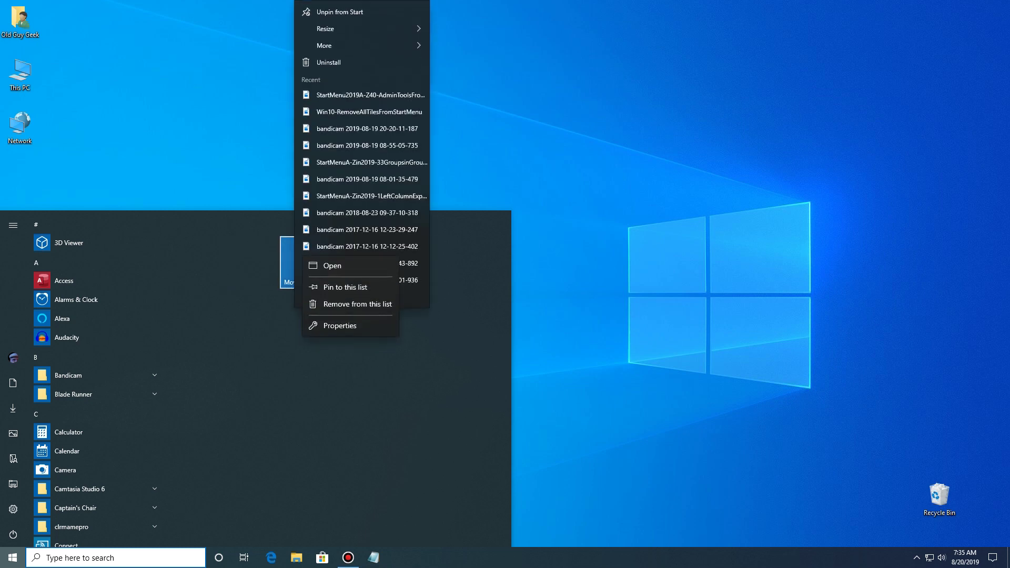
pyautogui.press('Escape')
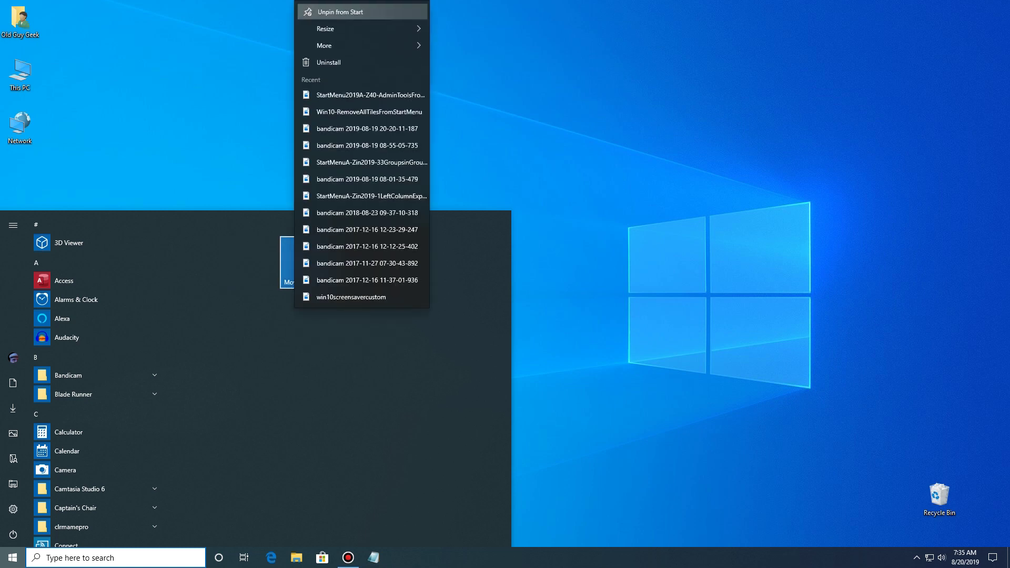
pyautogui.click(339, 11)
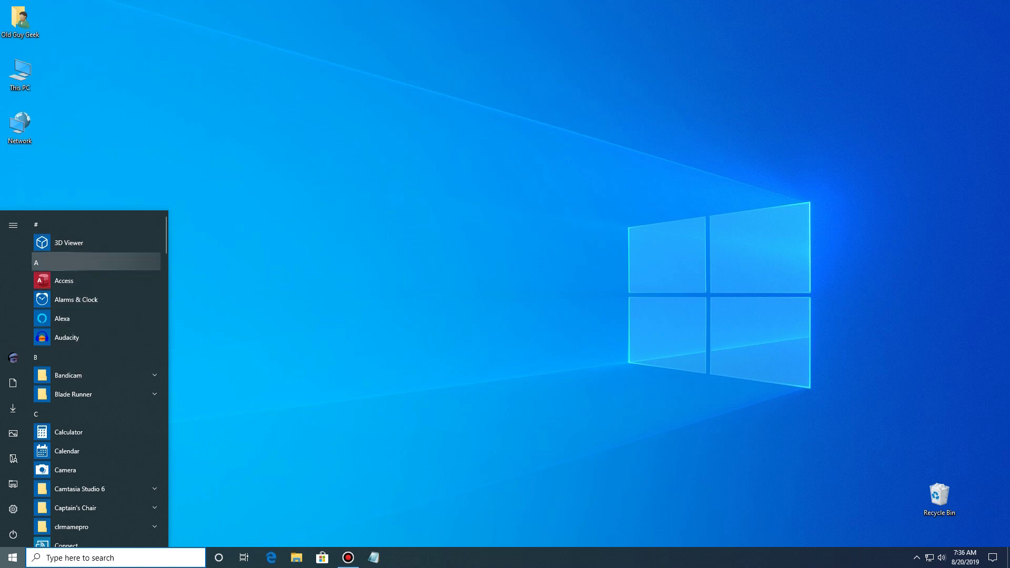
pyautogui.scroll(-10, 94, 294)
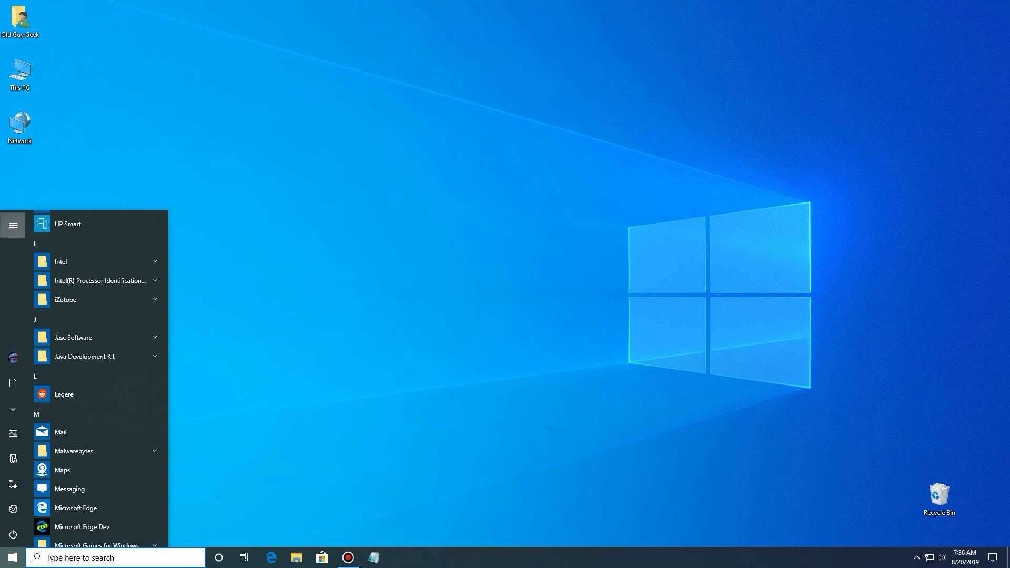
# - Expand the Start side rail to show item names, scroll the app list, then close Start
pyautogui.click(13, 225)
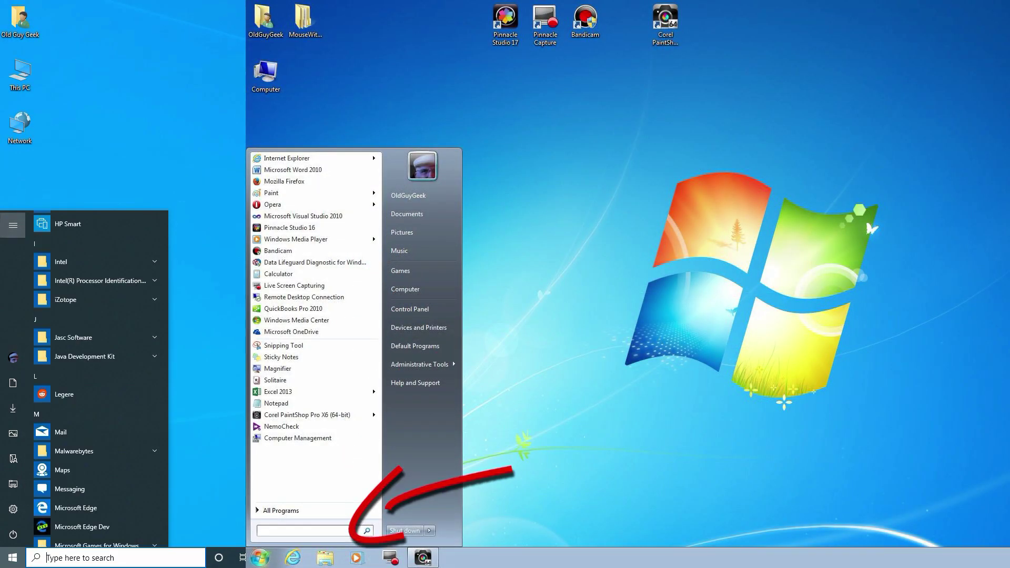
pyautogui.scroll(15, 95, 379)
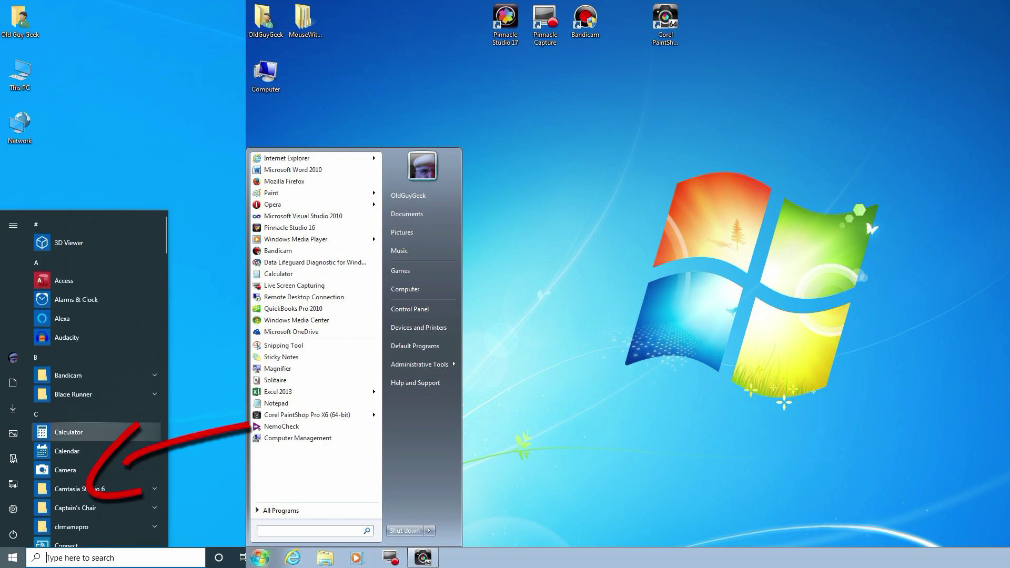
pyautogui.scroll(3, 95, 450)
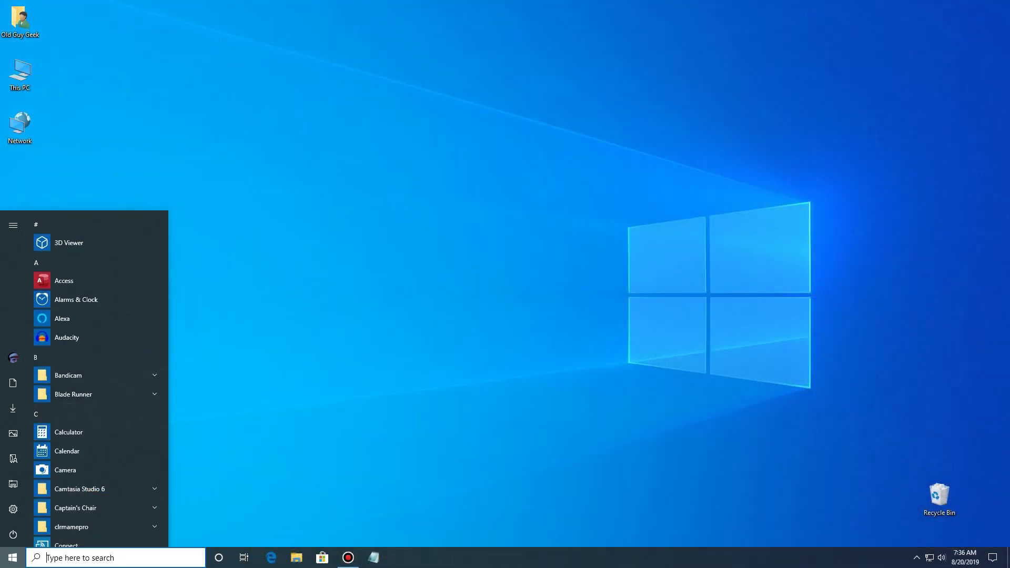
pyautogui.press('Escape')
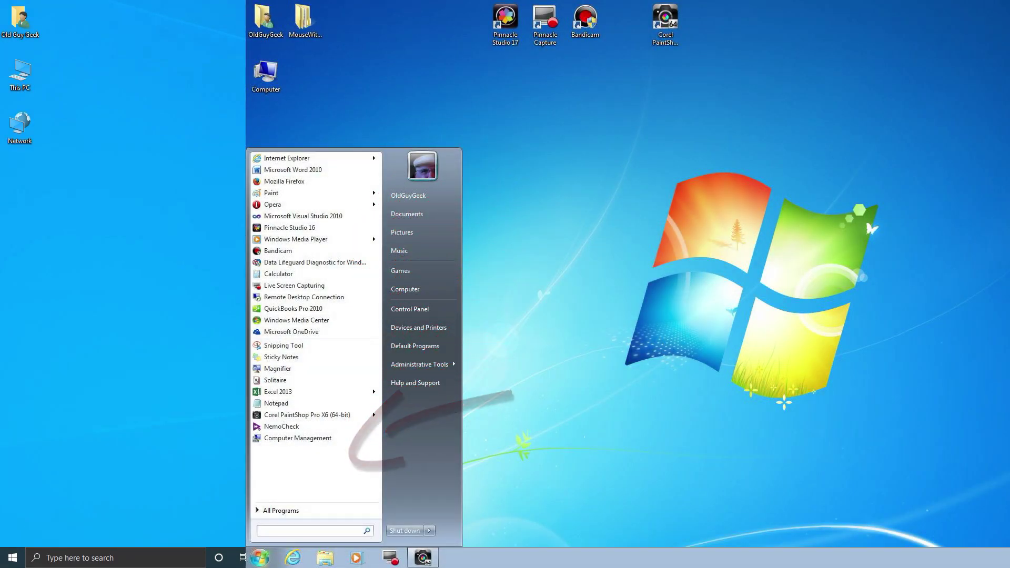
# - Reopen Start and use the alphabet index to jump to the T section of apps
pyautogui.press('super')
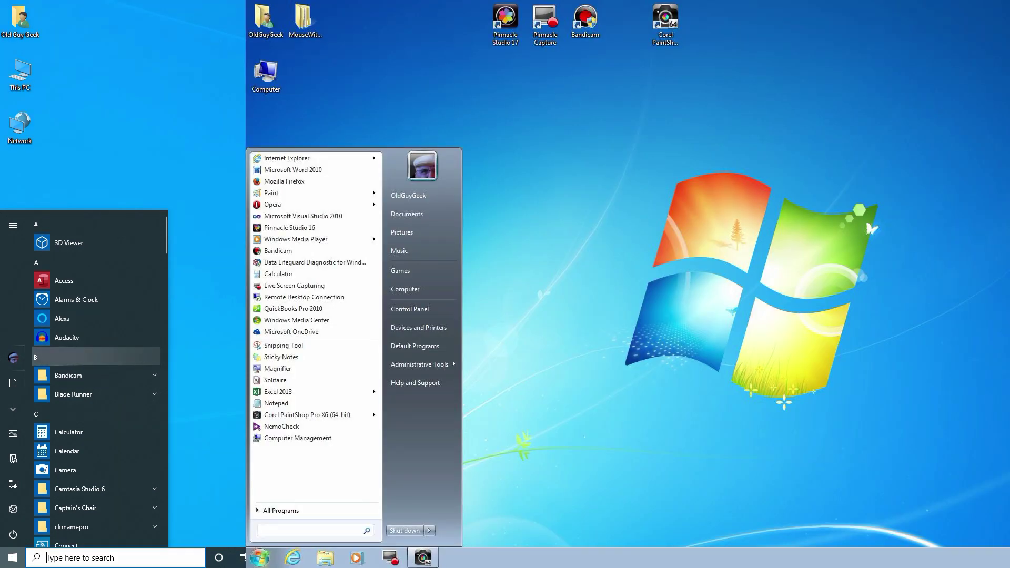
pyautogui.click(55, 357)
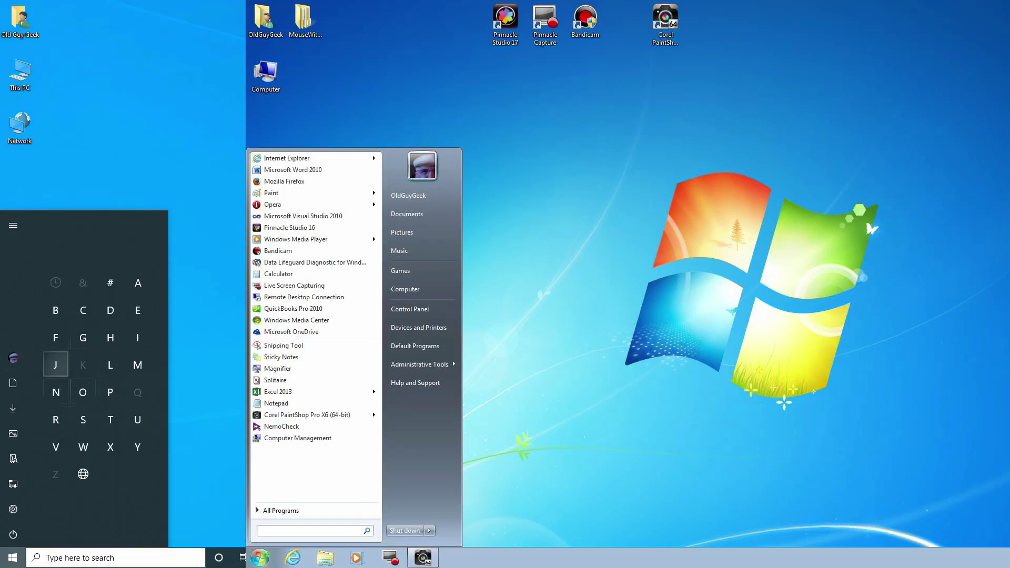
pyautogui.click(110, 419)
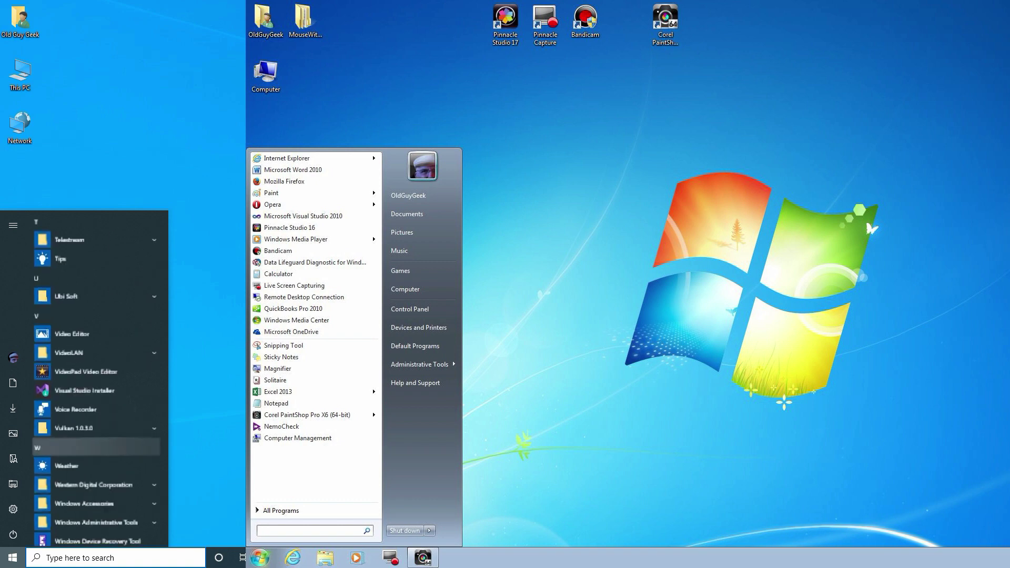
pyautogui.click(63, 315)
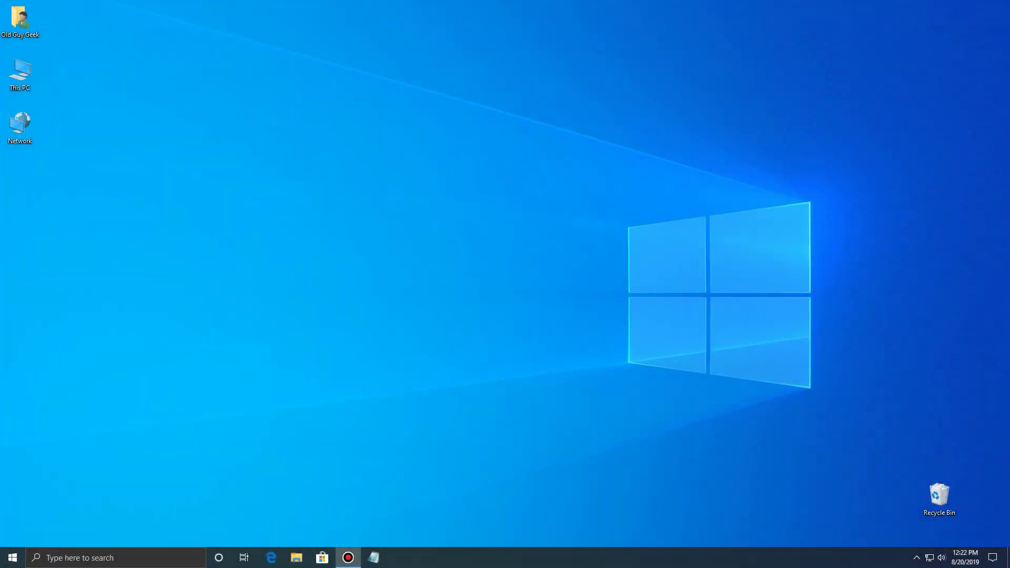
# - Open Start, then bring up the Win+X system tools menu and move down its list
pyautogui.press('super')
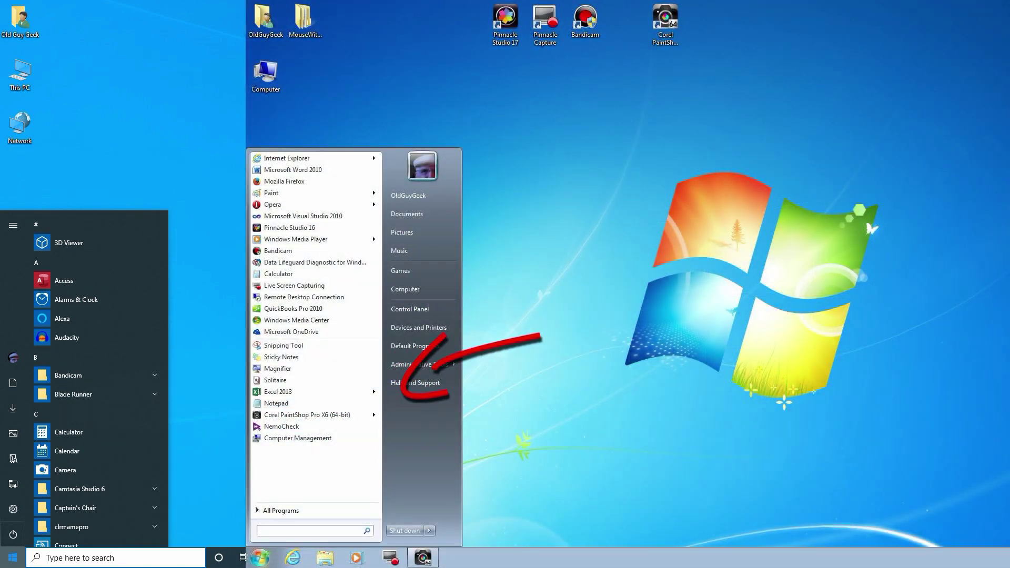
pyautogui.press('super+x')
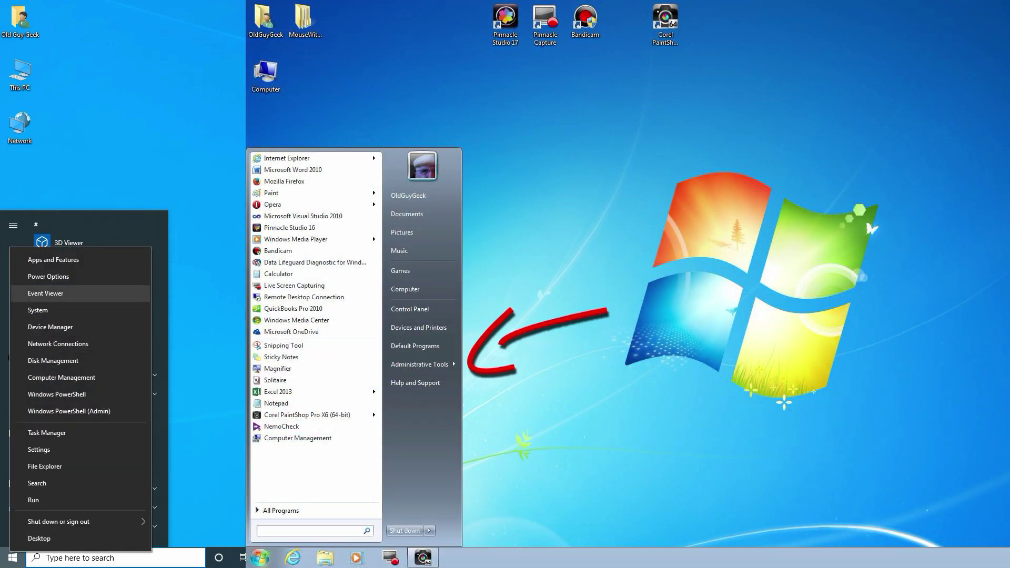
pyautogui.press('Down')
pyautogui.press('Down')
pyautogui.press('Down')
pyautogui.press('Down')
pyautogui.press('Down')
pyautogui.press('Down')
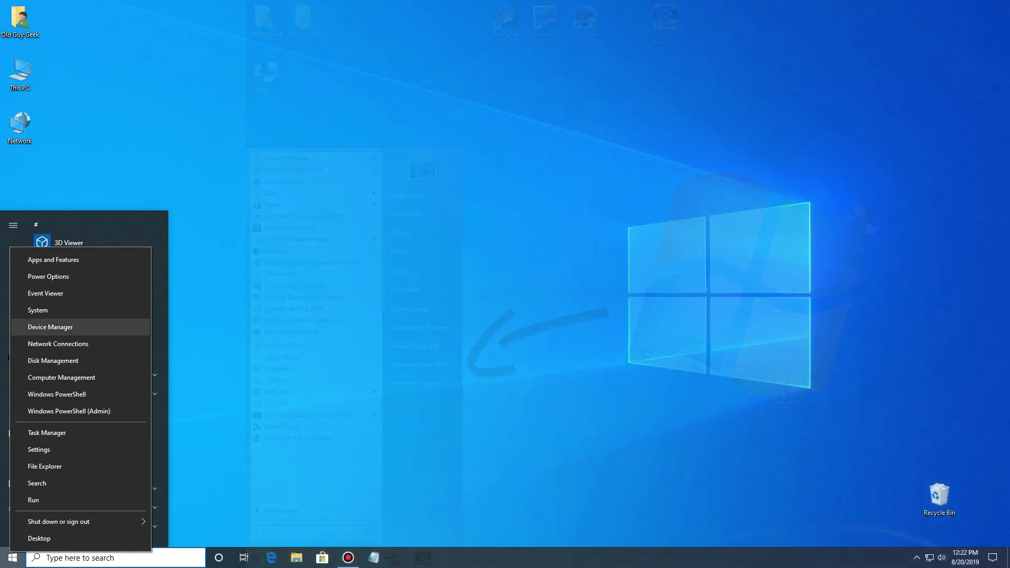
pyautogui.press('Down')
pyautogui.press('Down')
pyautogui.press('Down')
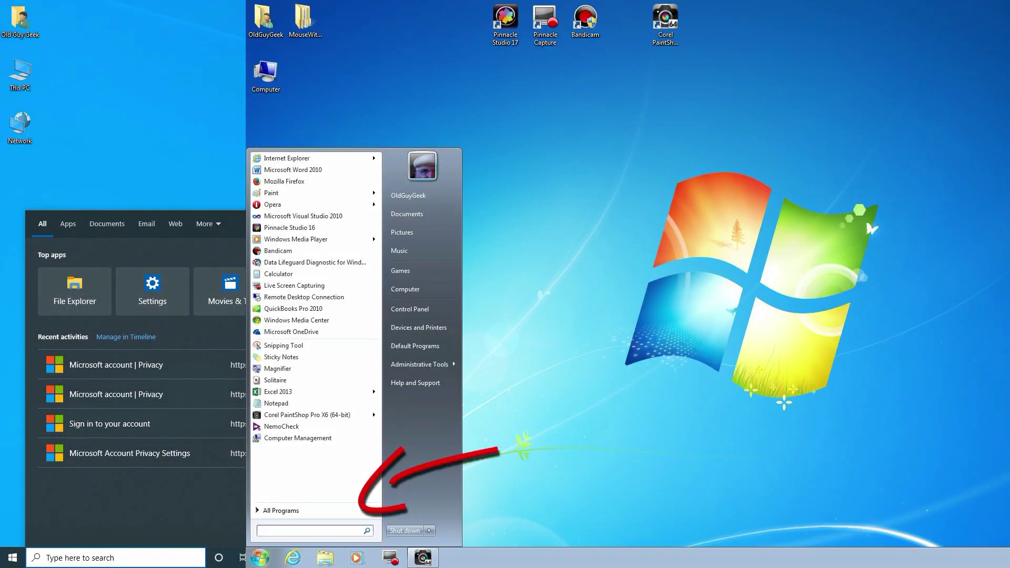
# - Search 'word', clear it, then search 'ban' so Bandicam shows as the best match
pyautogui.write('word')
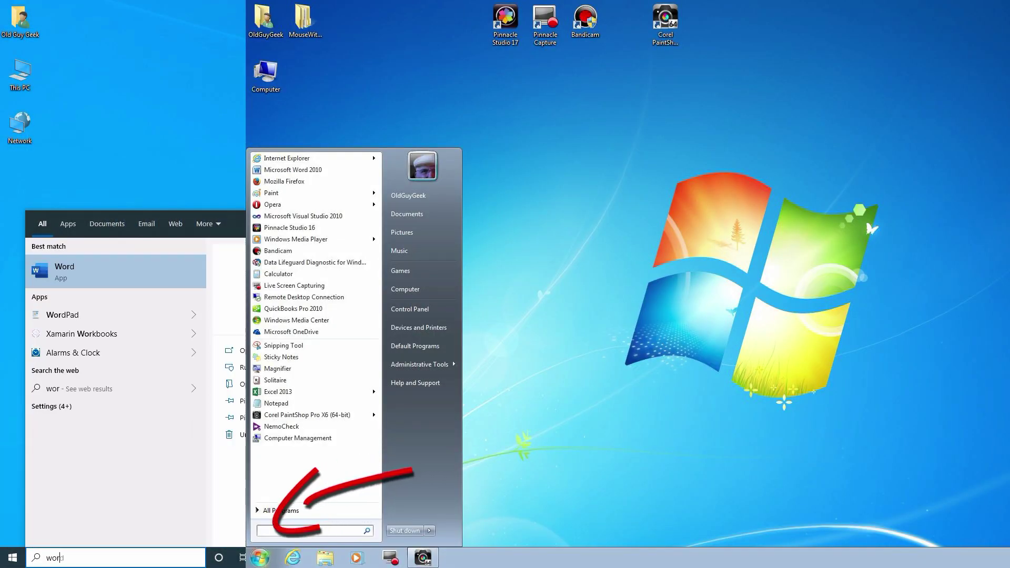
pyautogui.press('BackSpace')
pyautogui.press('BackSpace')
pyautogui.press('BackSpace')
pyautogui.press('BackSpace')
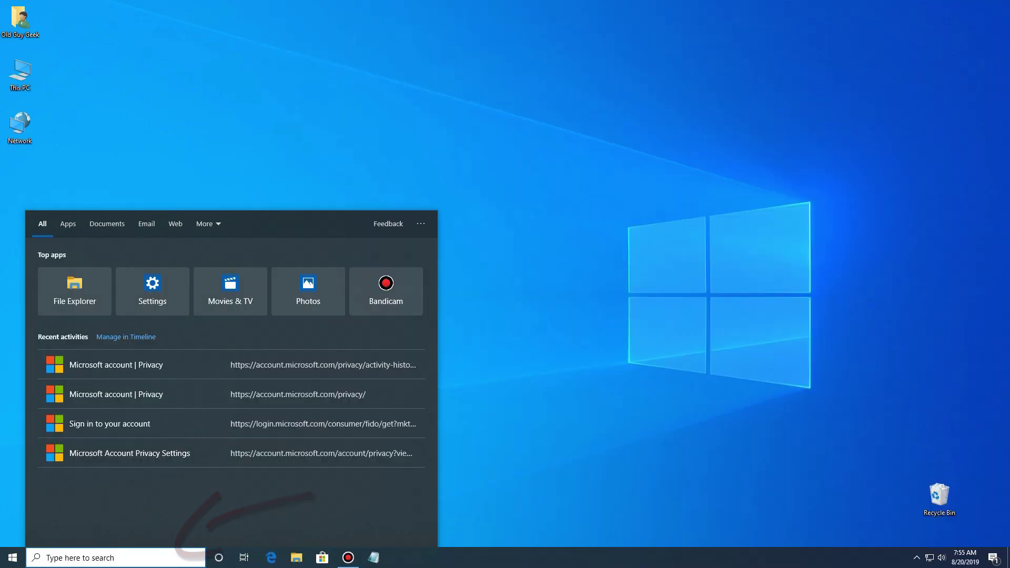
pyautogui.write('ban')
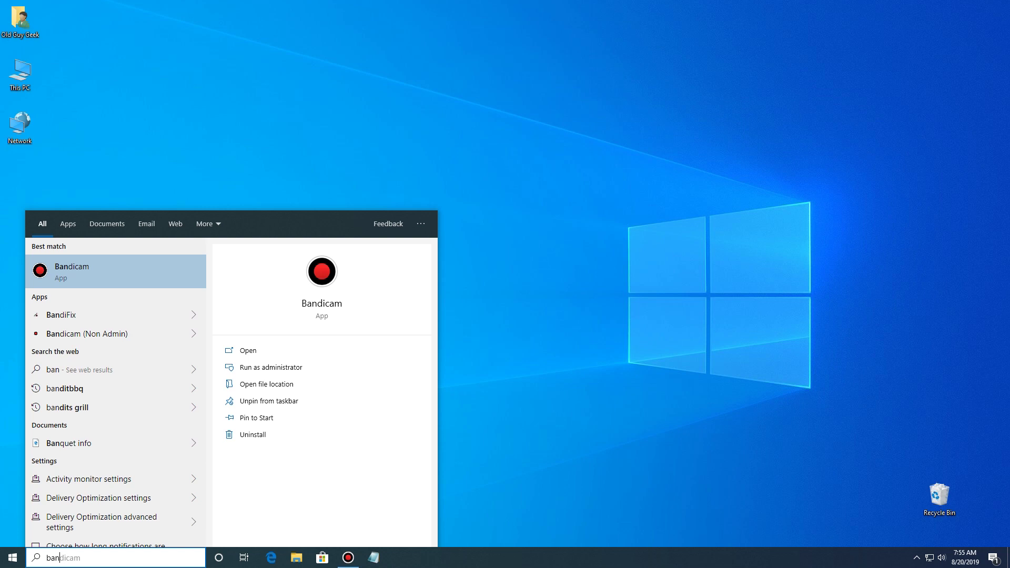
pyautogui.press('BackSpace')
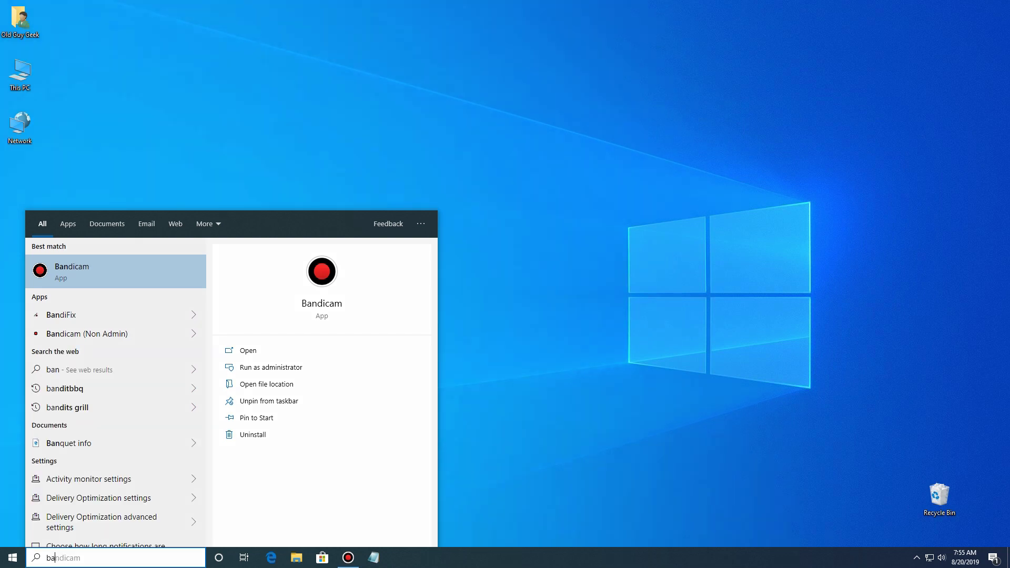